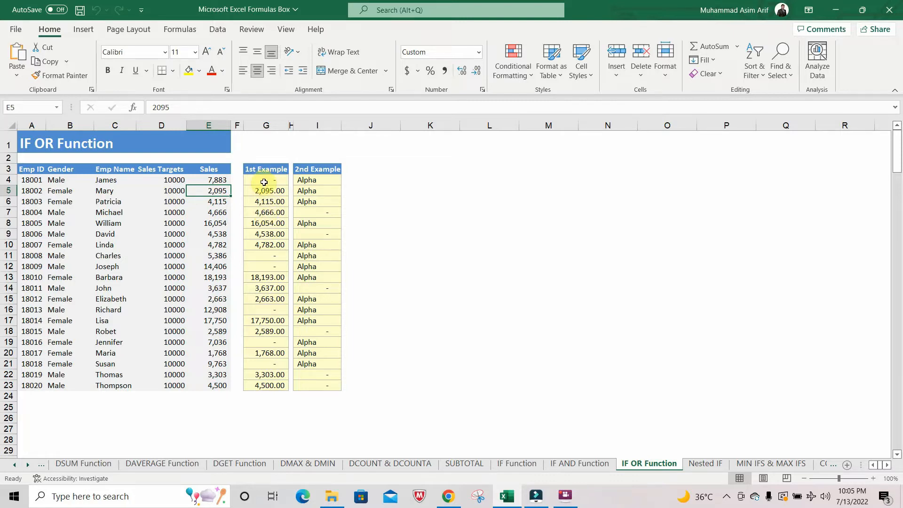
Clear G4:G23 and begin an IF formula in G4 with a nested OR whose first condition is E4<5000
{"action": "left_click_drag", "start_coordinate": [264, 182], "coordinate": [264, 386]}
{"action": "key", "text": "Delete"}
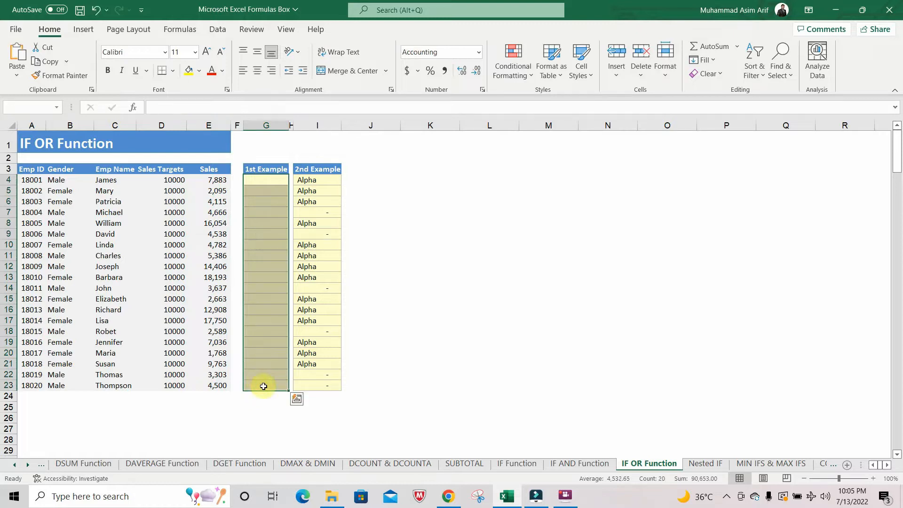
{"action": "type", "text": "="}
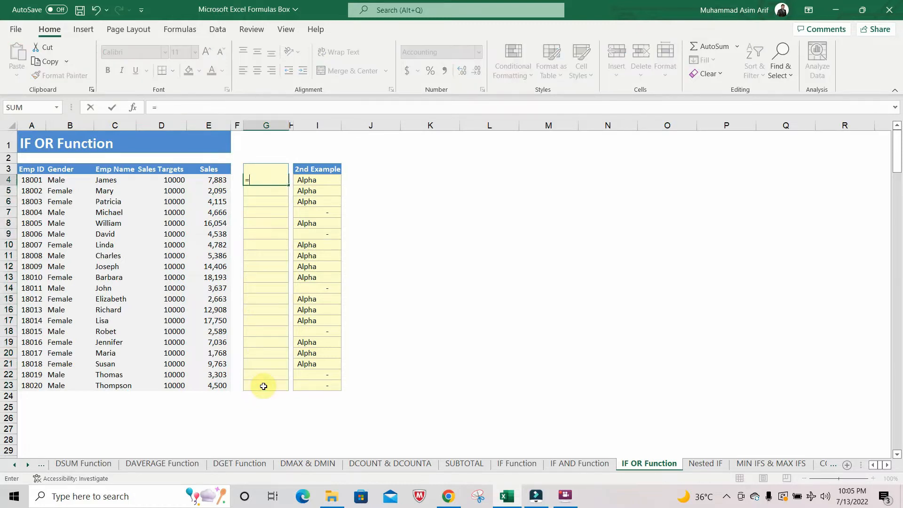
{"action": "type", "text": "if"}
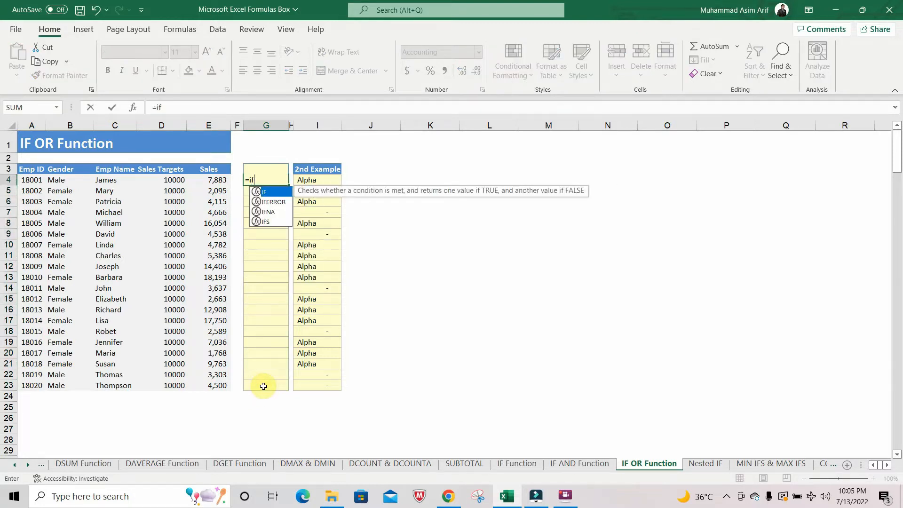
{"action": "type", "text": "("}
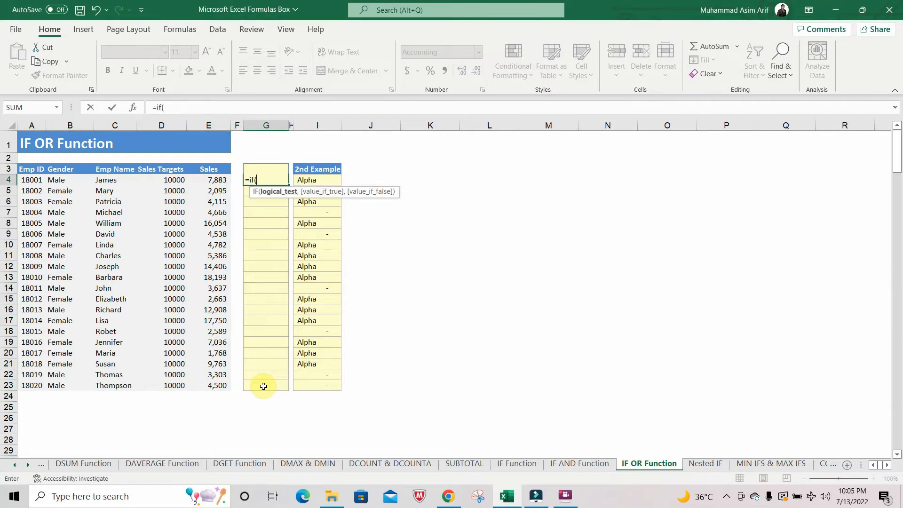
{"action": "type", "text": "o"}
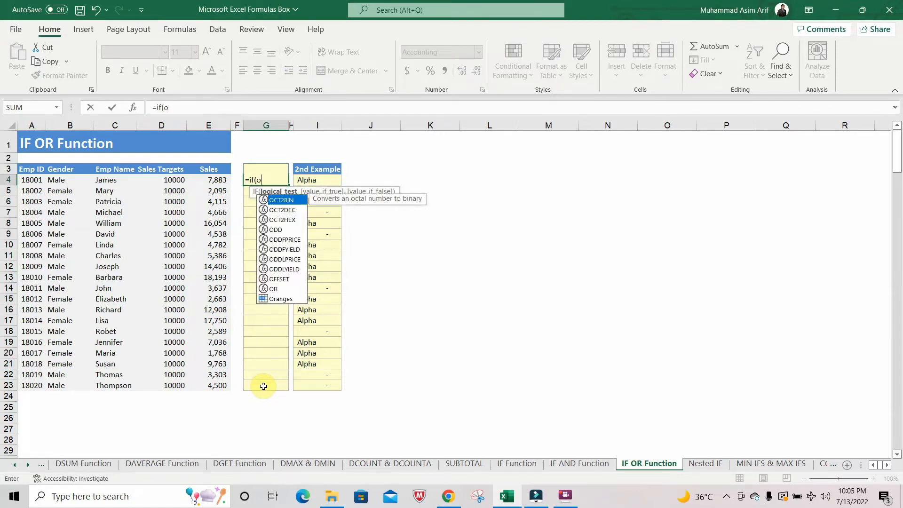
{"action": "type", "text": "r("}
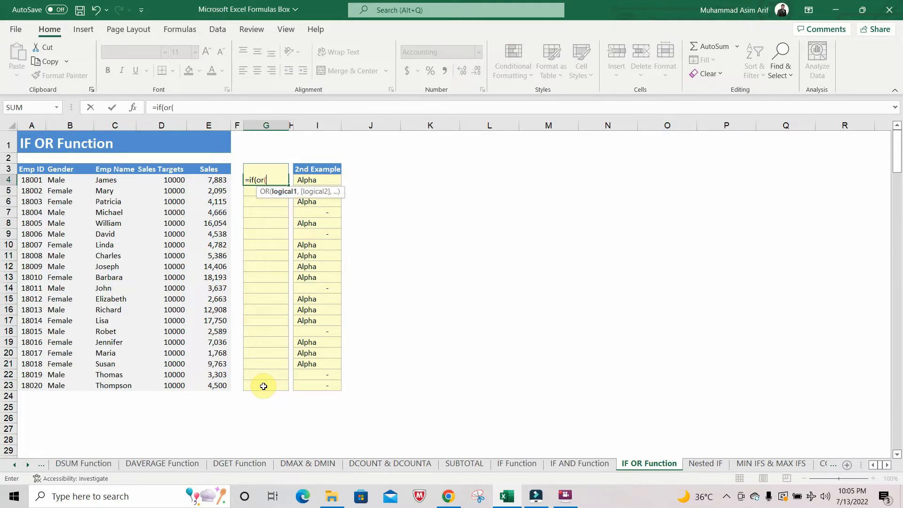
{"action": "left_click", "coordinate": [210, 180]}
{"action": "type", "text": "<"}
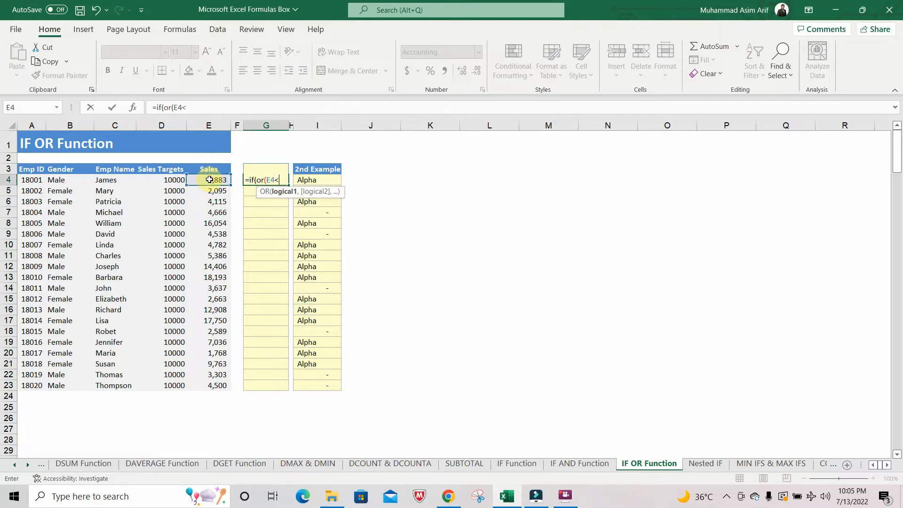
{"action": "type", "text": "500"}
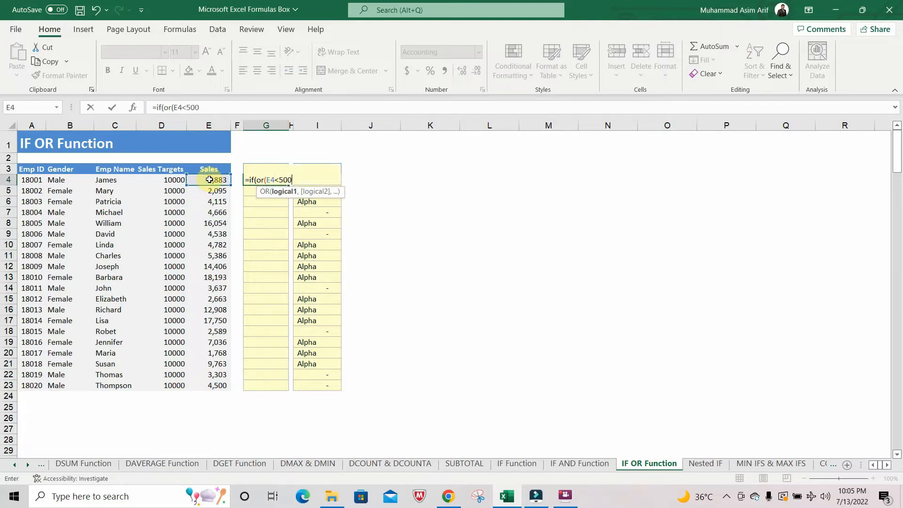
{"action": "type", "text": "0,"}
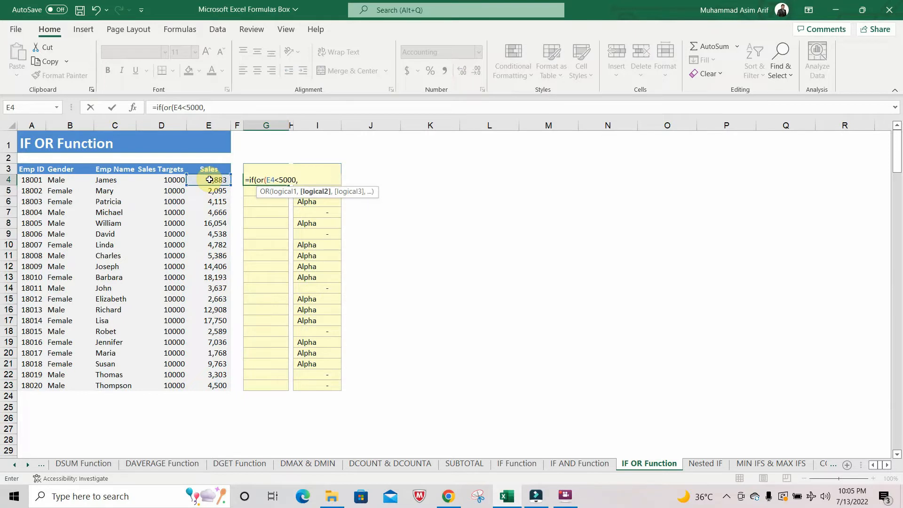
Add E4>15000 as the second OR condition in the G4 formula and close the OR test
{"action": "left_click", "coordinate": [209, 180]}
{"action": "type", "text": ">15000"}
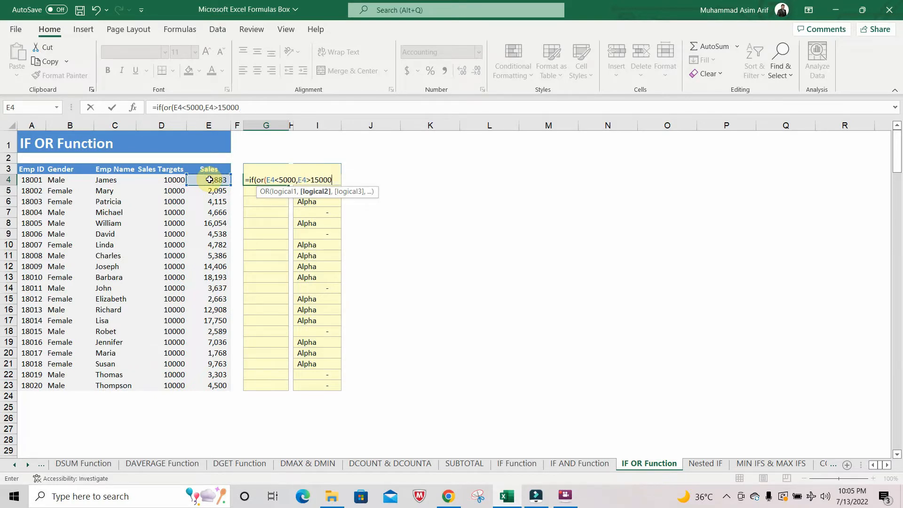
{"action": "type", "text": ","}
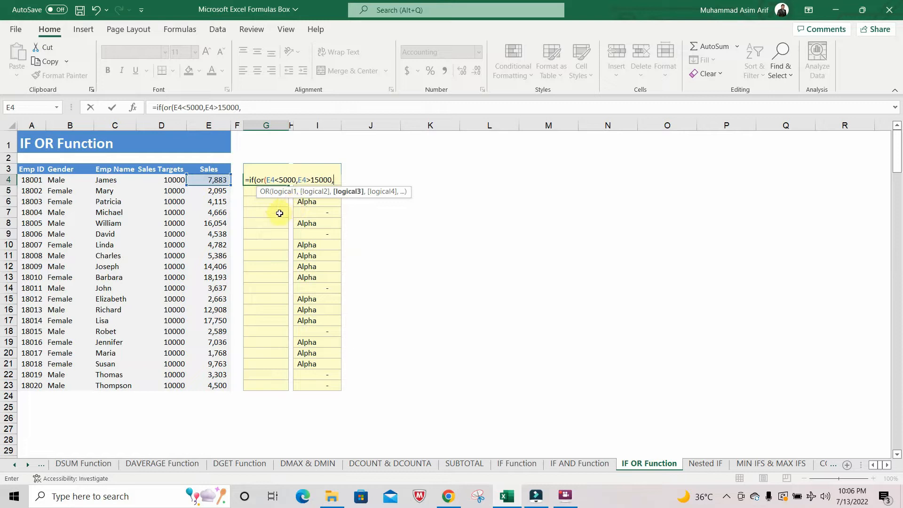
{"action": "key", "text": "BackSpace"}
{"action": "type", "text": "),"}
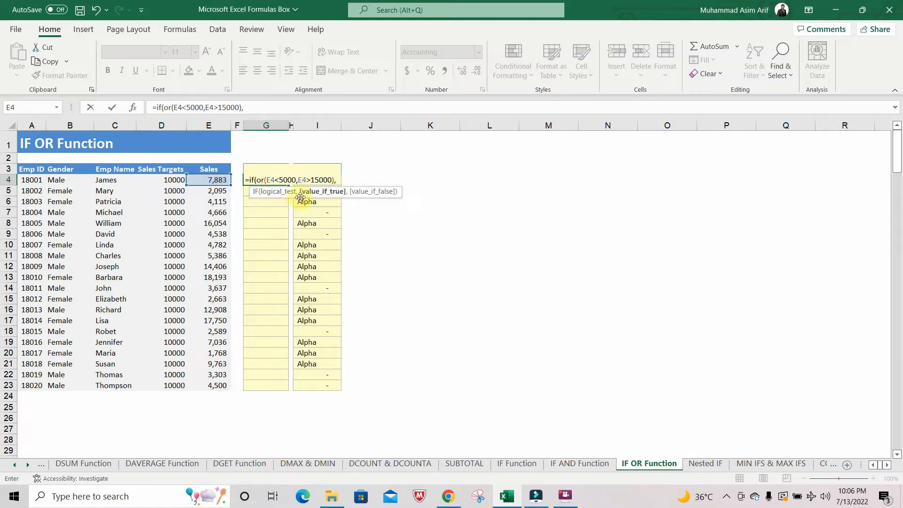
Complete the G4 formula so it returns E4 when true and an empty string "" when false
{"action": "left_click", "coordinate": [214, 181]}
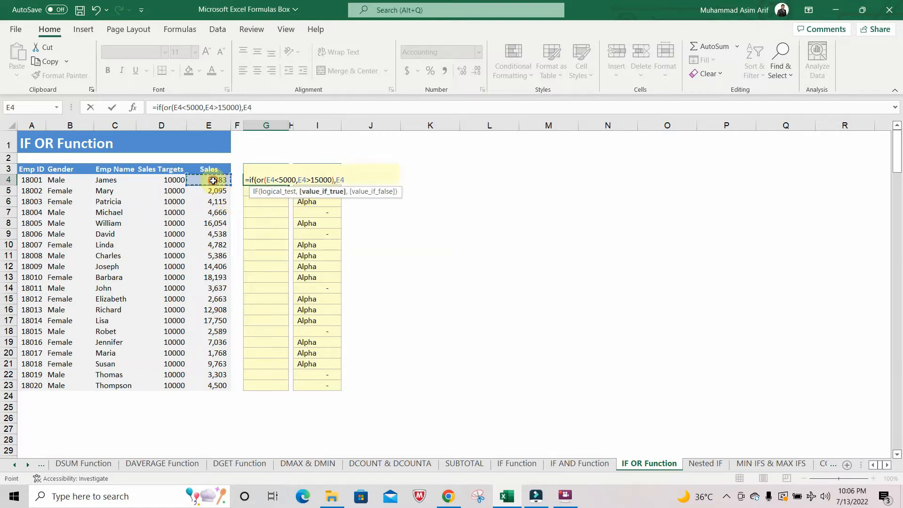
{"action": "type", "text": ","}
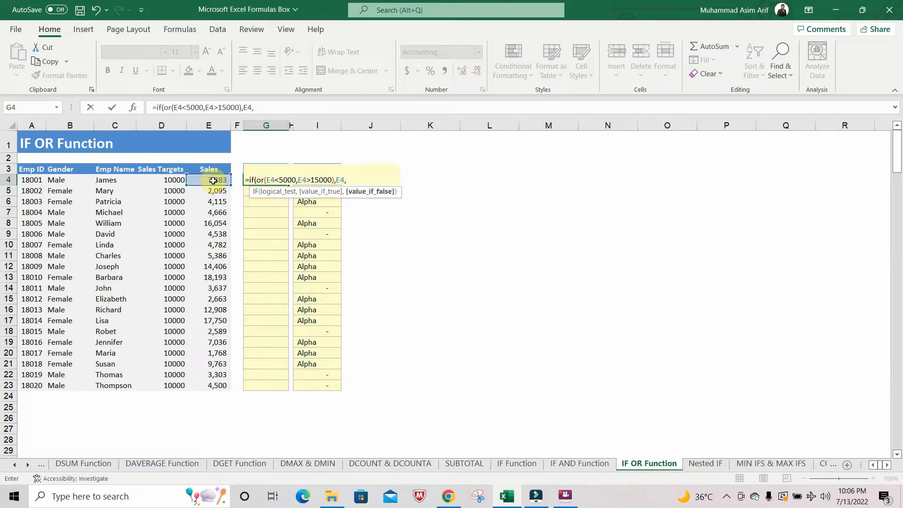
{"action": "type", "text": "\"\")"}
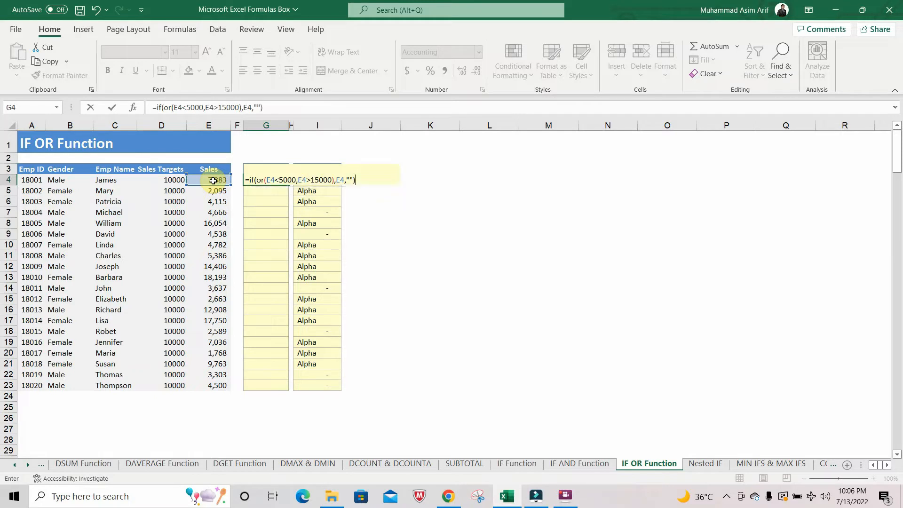
{"action": "key", "text": "Return"}
{"action": "key", "text": "Up"}
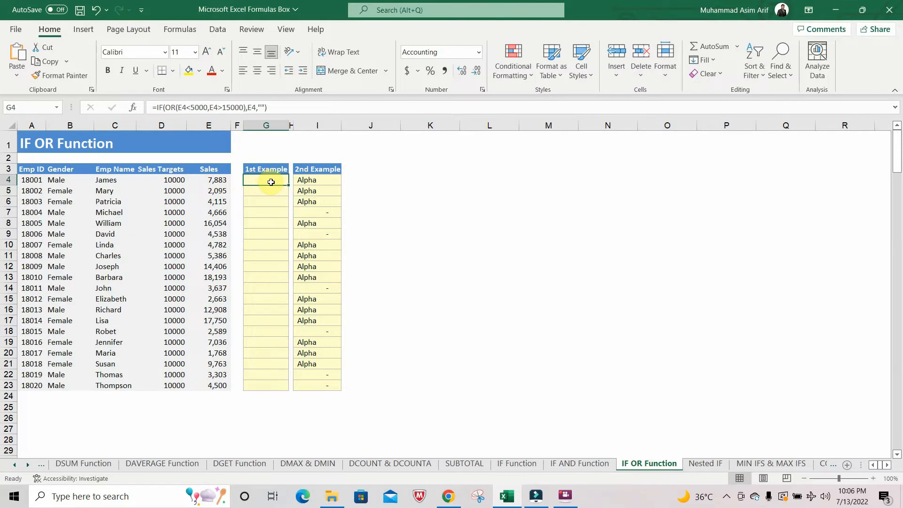
Copy the IF OR formula from G4 down through G5:G23
{"action": "key", "text": "ctrl+c"}
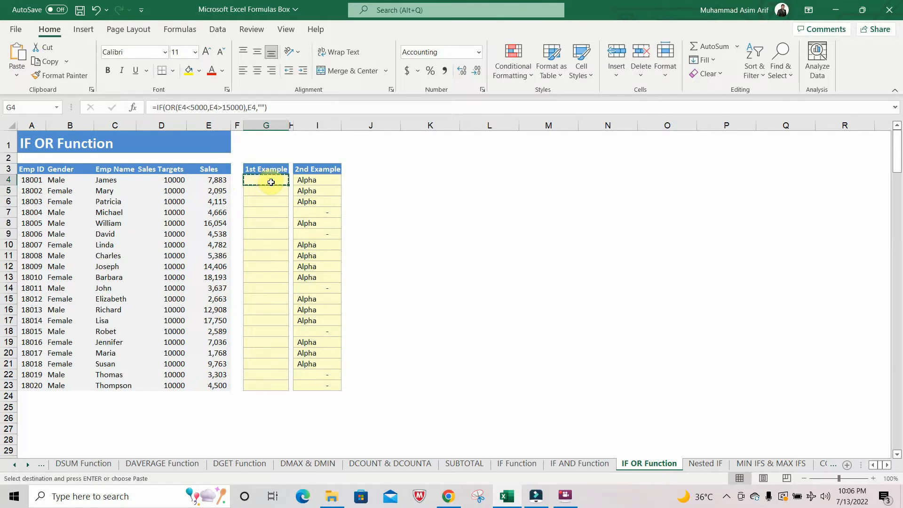
{"action": "left_click", "coordinate": [265, 192]}
{"action": "left_click_drag", "start_coordinate": [265, 192], "coordinate": [269, 382]}
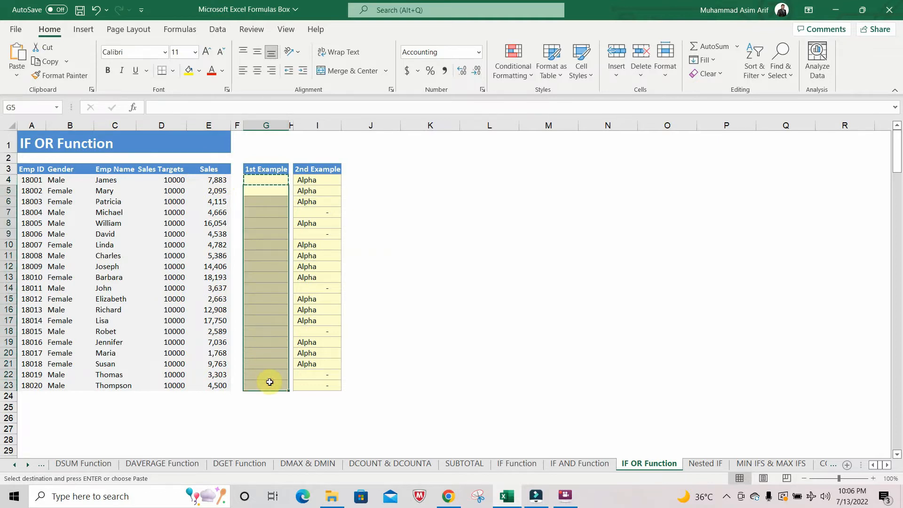
{"action": "key", "text": "ctrl+v"}
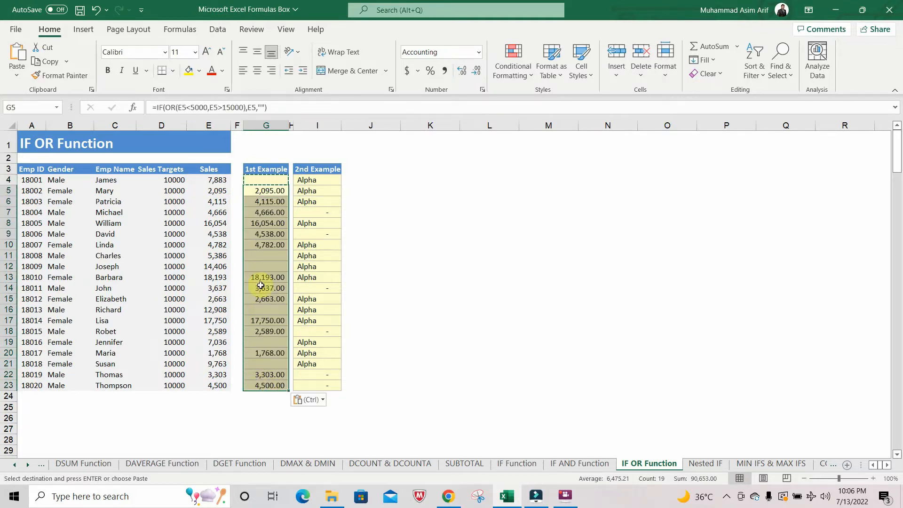
{"action": "left_click", "coordinate": [268, 192]}
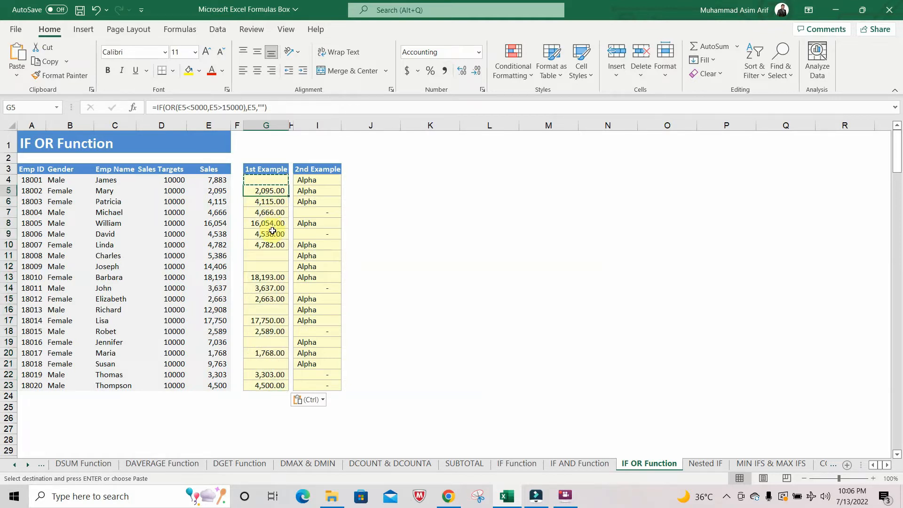
{"action": "key", "text": "Escape"}
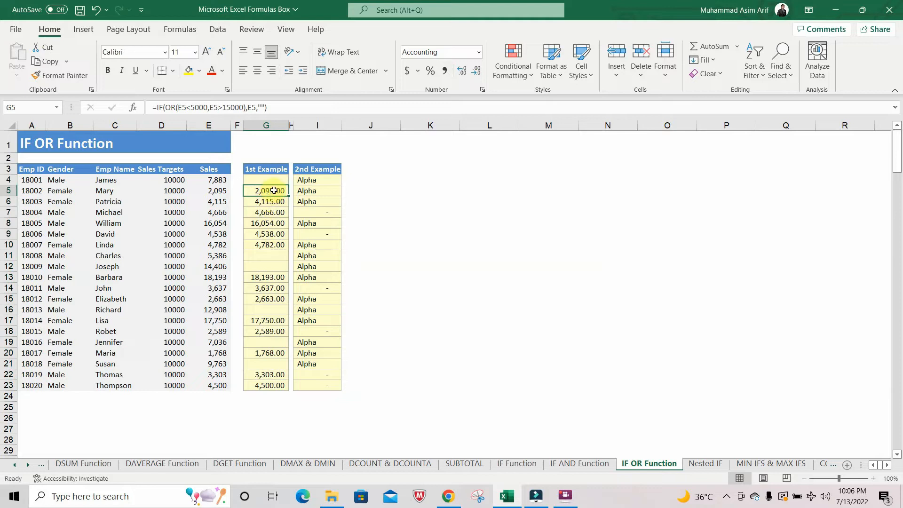
{"action": "left_click_drag", "start_coordinate": [275, 190], "coordinate": [272, 214]}
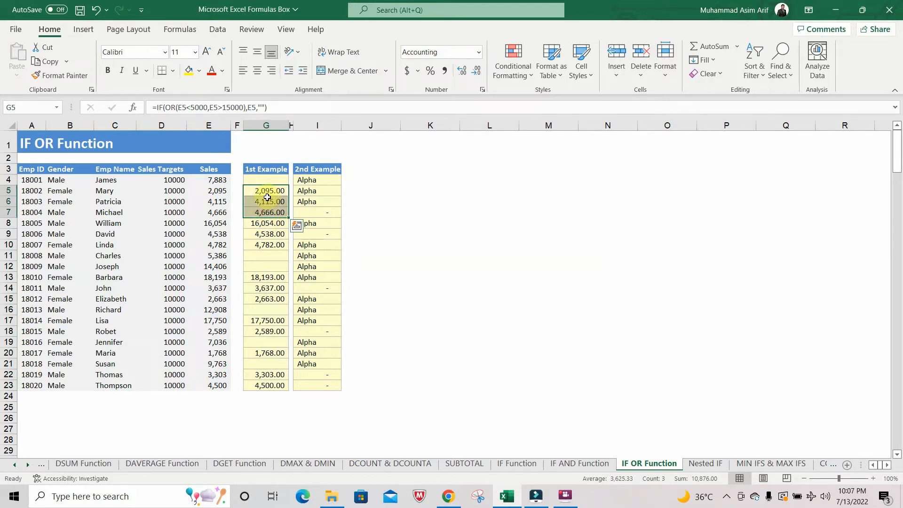
{"action": "left_click", "coordinate": [270, 224]}
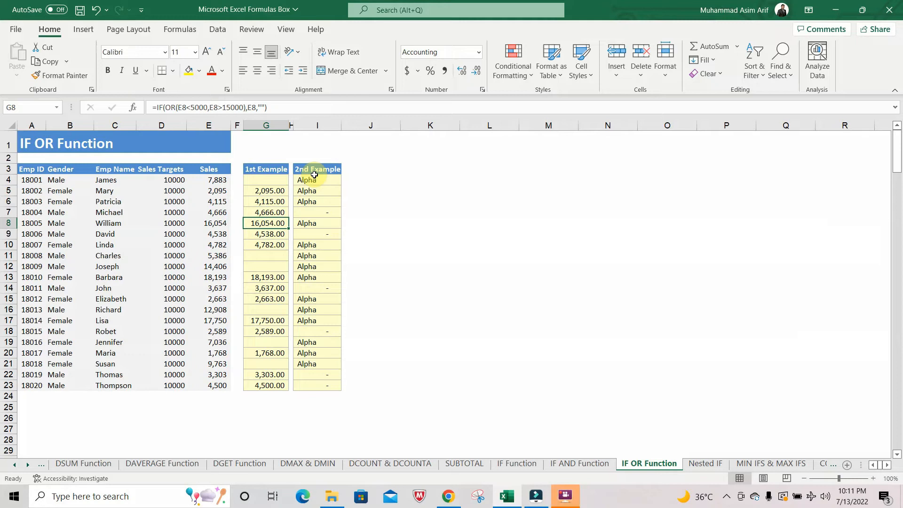
Clear I4:I23 and begin an IF formula in I4 with a nested OR whose first condition is E4>5000
{"action": "left_click", "coordinate": [324, 180]}
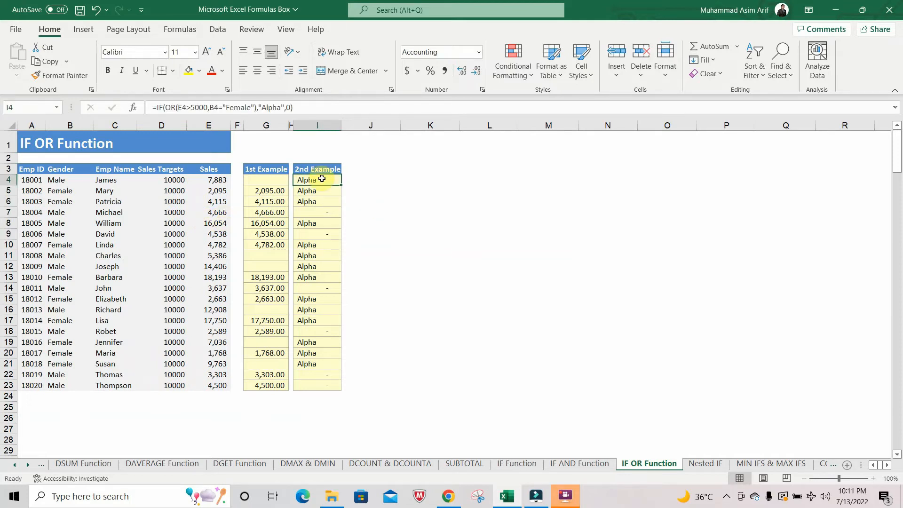
{"action": "left_click_drag", "start_coordinate": [322, 179], "coordinate": [315, 385]}
{"action": "key", "text": "Delete"}
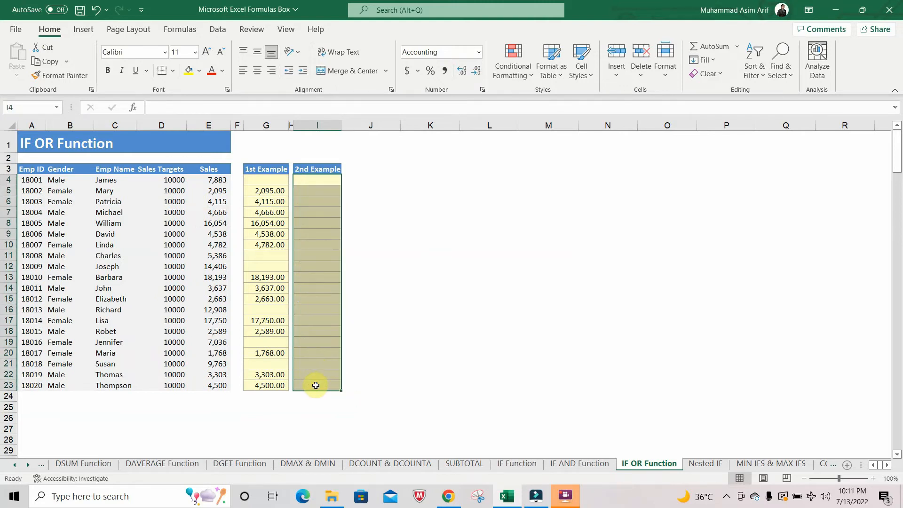
{"action": "type", "text": "=if"}
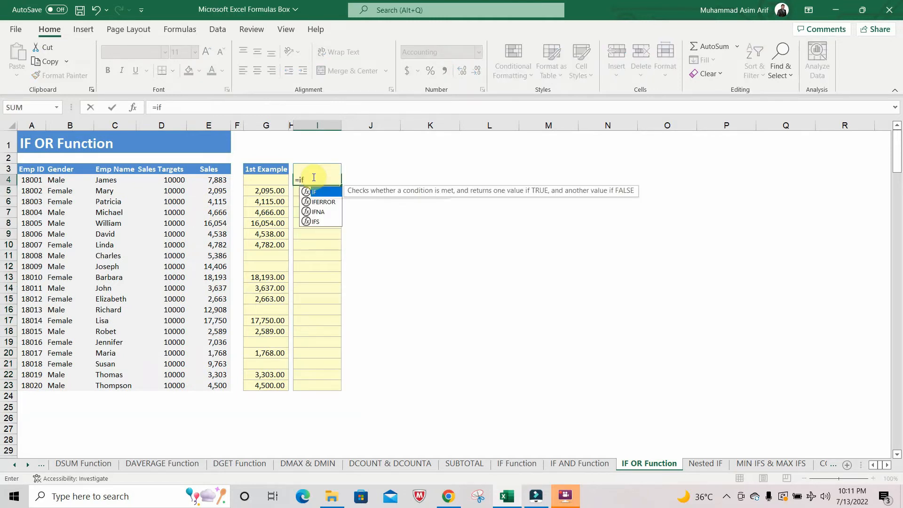
{"action": "type", "text": "(or"}
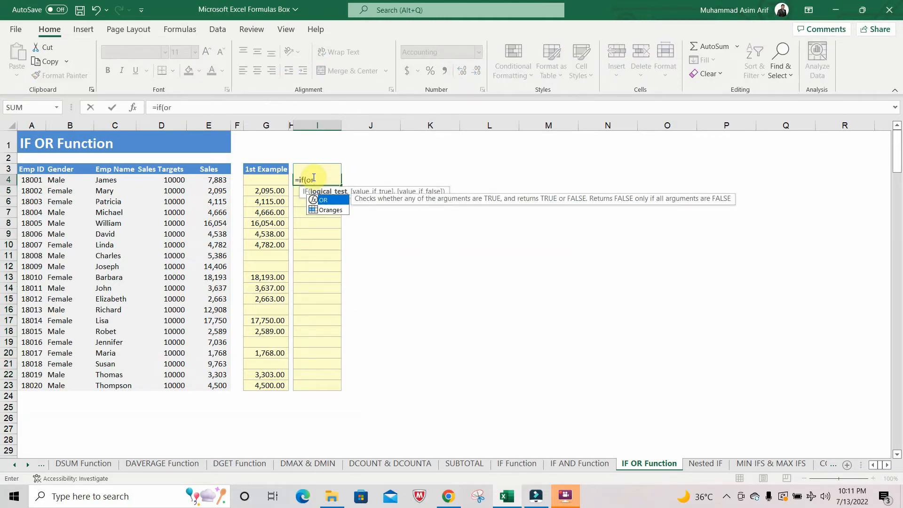
{"action": "type", "text": "("}
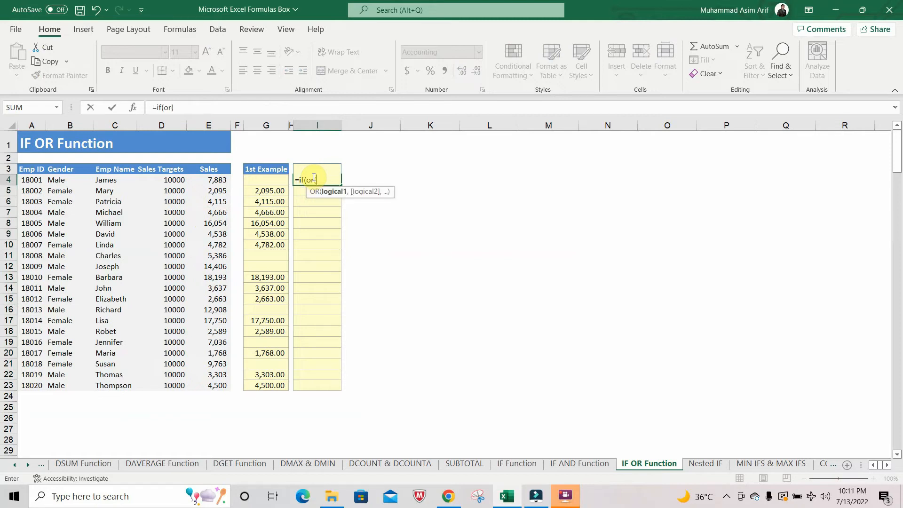
{"action": "left_click", "coordinate": [212, 180]}
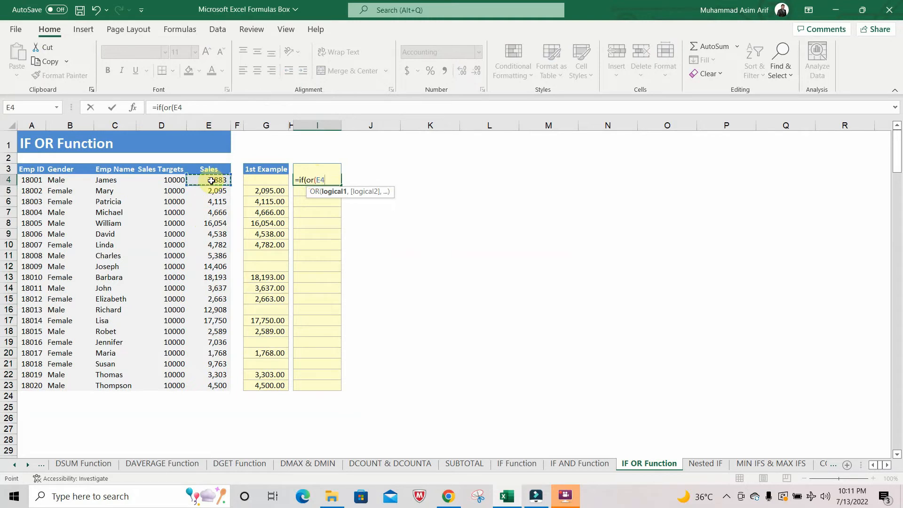
{"action": "type", "text": ">5000,"}
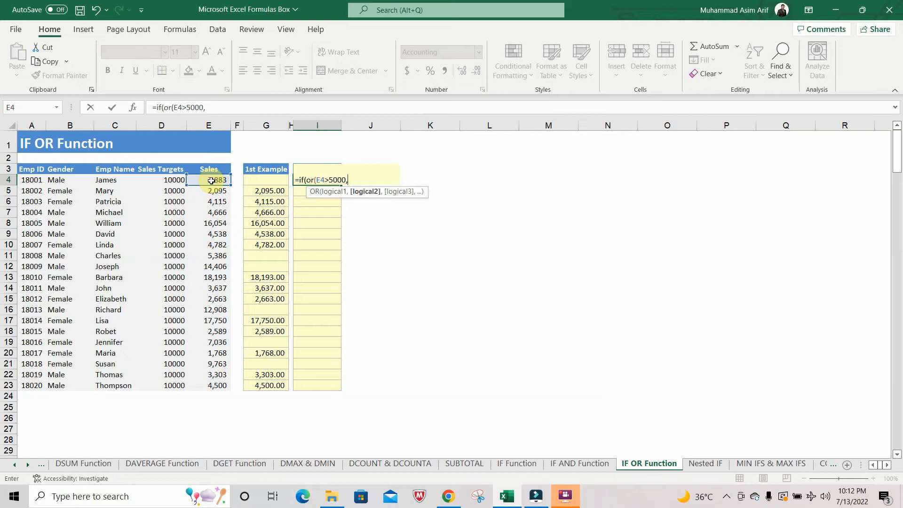
Add B4="Female" as the second OR condition in the I4 formula and close the OR test
{"action": "left_click", "coordinate": [64, 181]}
{"action": "type", "text": "="}
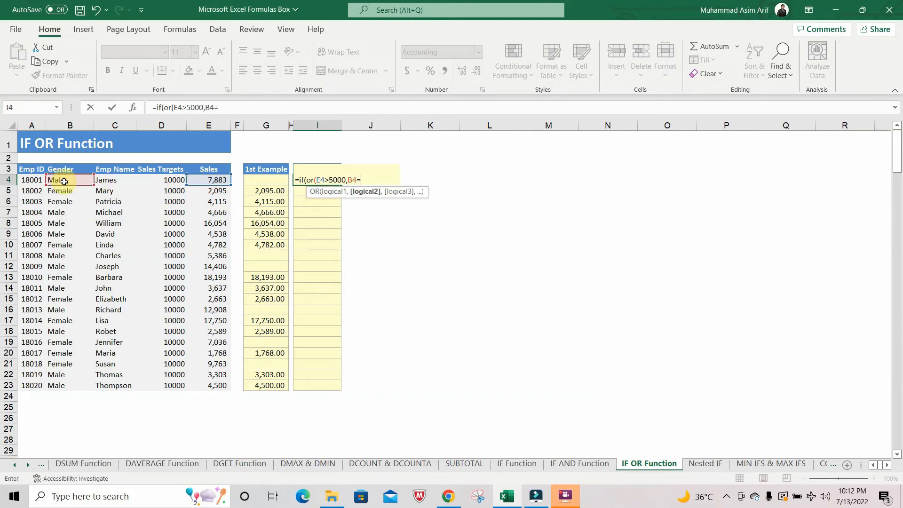
{"action": "type", "text": "\"Female\")"}
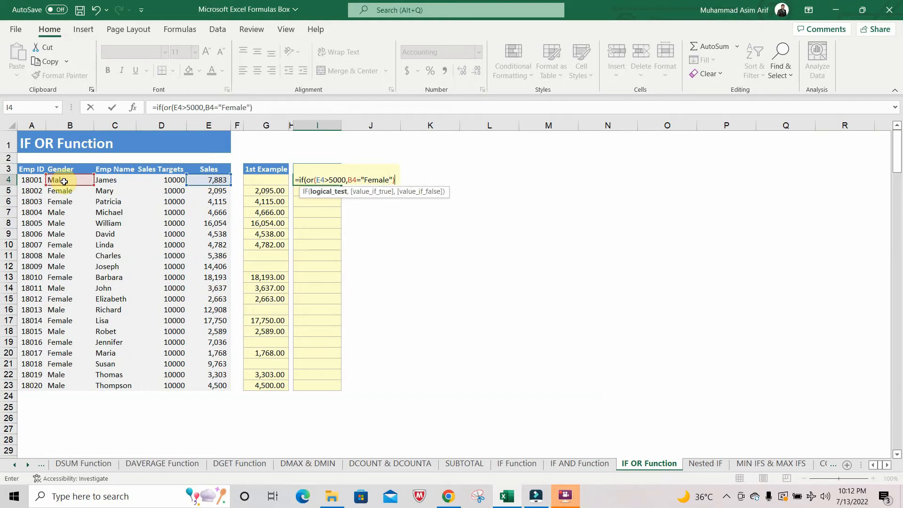
{"action": "type", "text": ","}
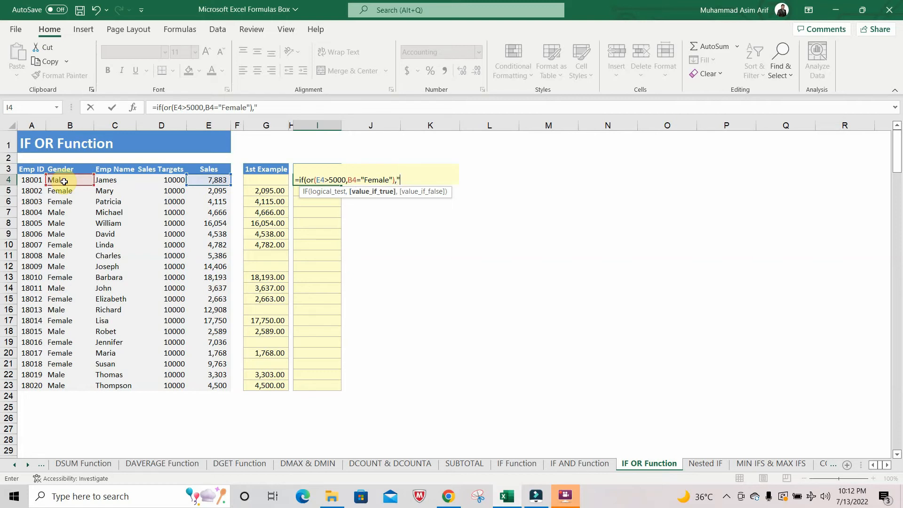
Complete the I4 formula so it returns "Alpha" when true and an empty string "" when false
{"action": "type", "text": "Alpha\",\"\")"}
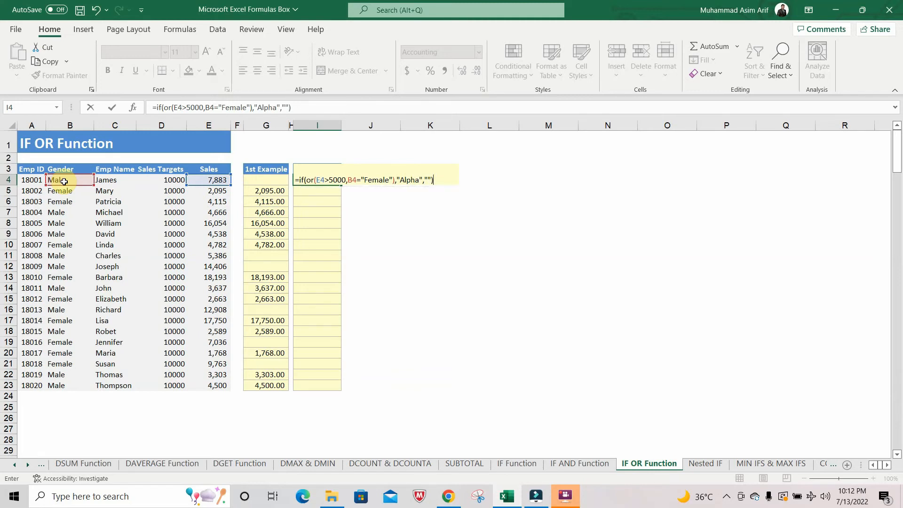
{"action": "key", "text": "Return"}
{"action": "left_click", "coordinate": [324, 182]}
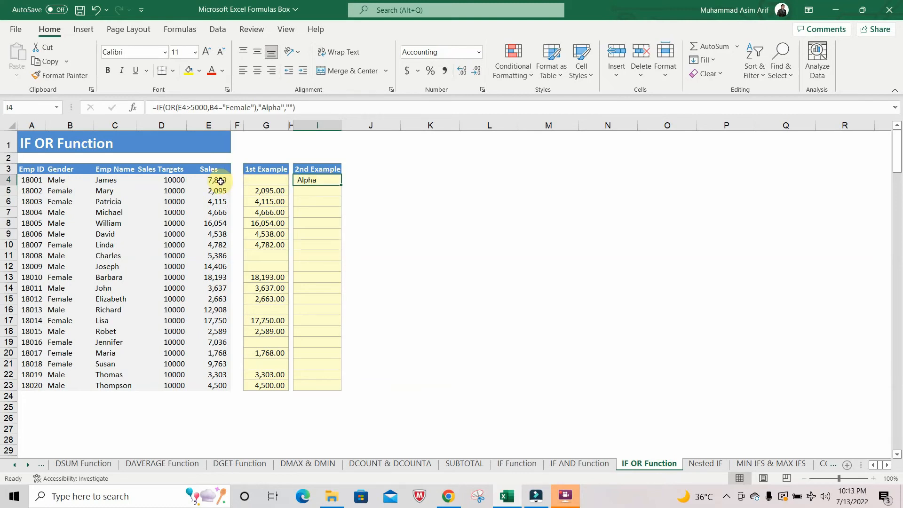
Copy the IF OR formula from I4 down through I5:I23
{"action": "key", "text": "ctrl+c"}
{"action": "left_click_drag", "start_coordinate": [313, 192], "coordinate": [319, 382]}
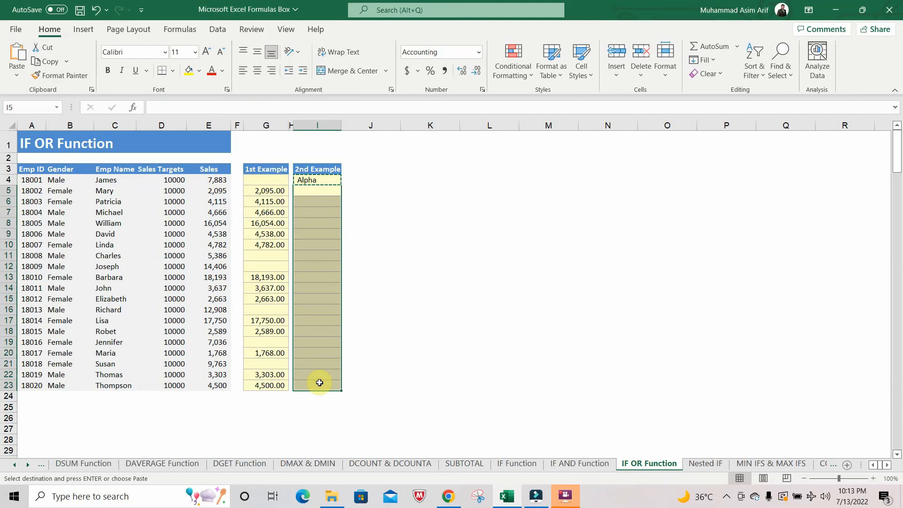
{"action": "key", "text": "ctrl+v"}
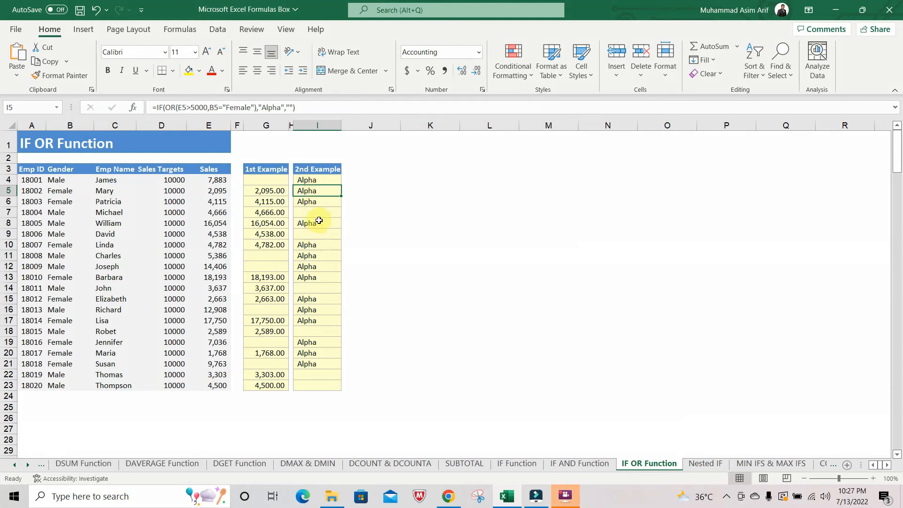
Check the 2nd Example results in I5:I6 and I8 against the formula's conditions, comparing I8 with the sales value in E8
{"action": "left_click_drag", "start_coordinate": [316, 190], "coordinate": [316, 202]}
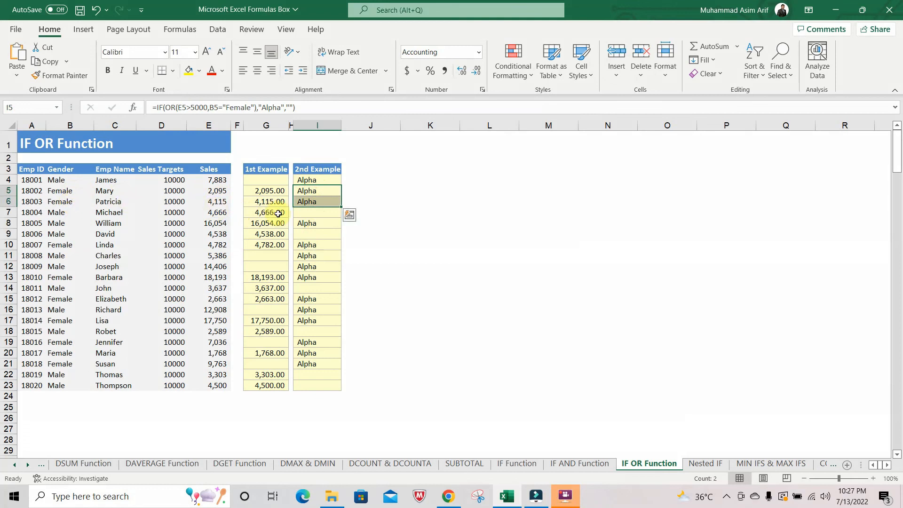
{"action": "left_click", "coordinate": [312, 223]}
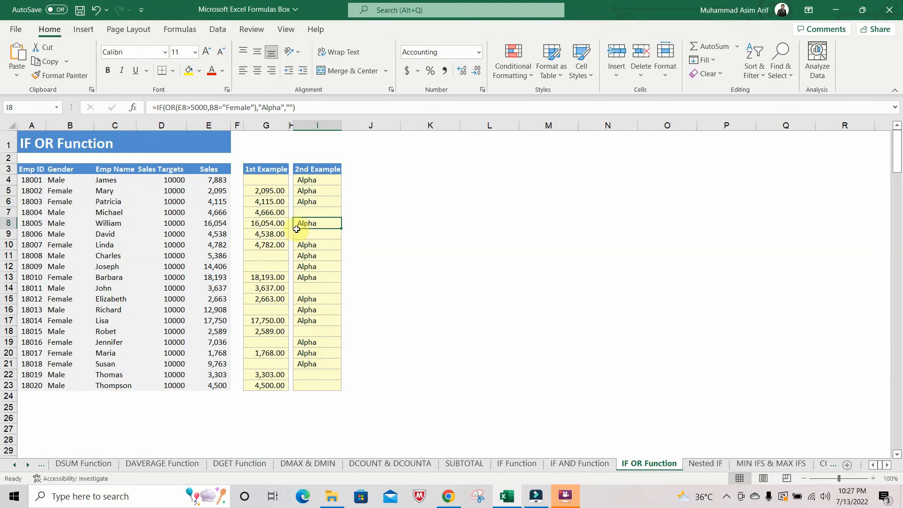
{"action": "left_click", "coordinate": [216, 224]}
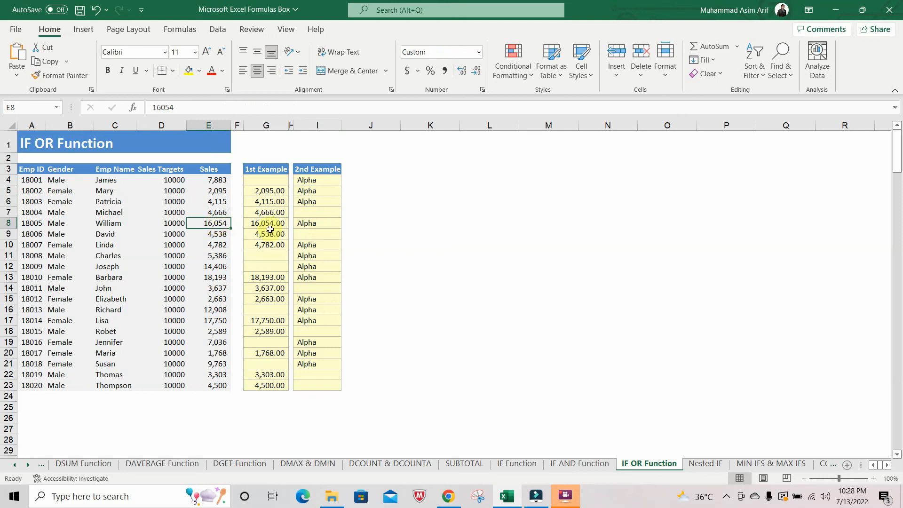
{"action": "left_click", "coordinate": [313, 224]}
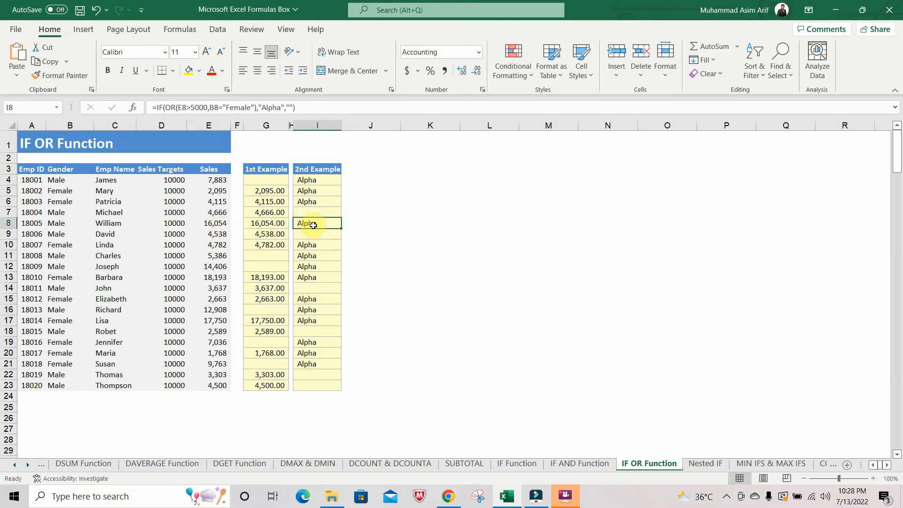